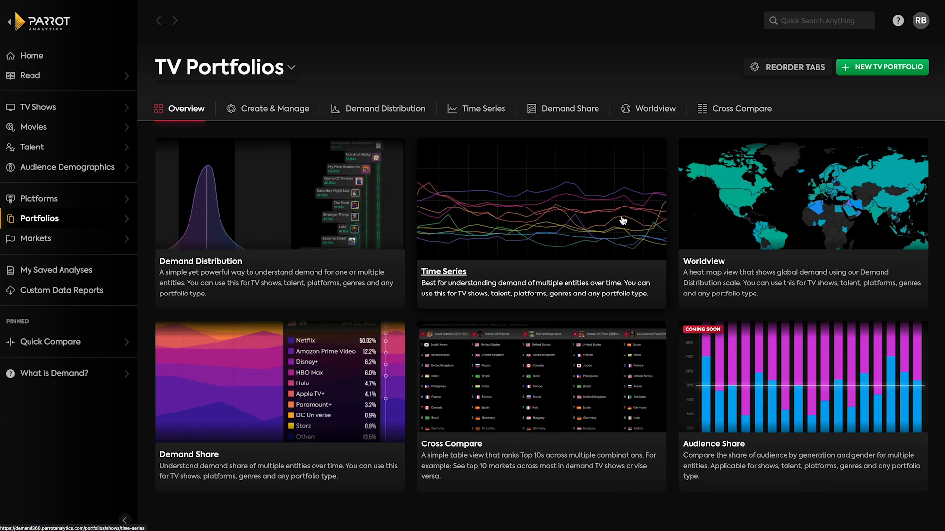
# Start a new TV portfolio and filter all TV shows to those tagged with both the Action and Comedy genres.
pyautogui.click(874, 75)
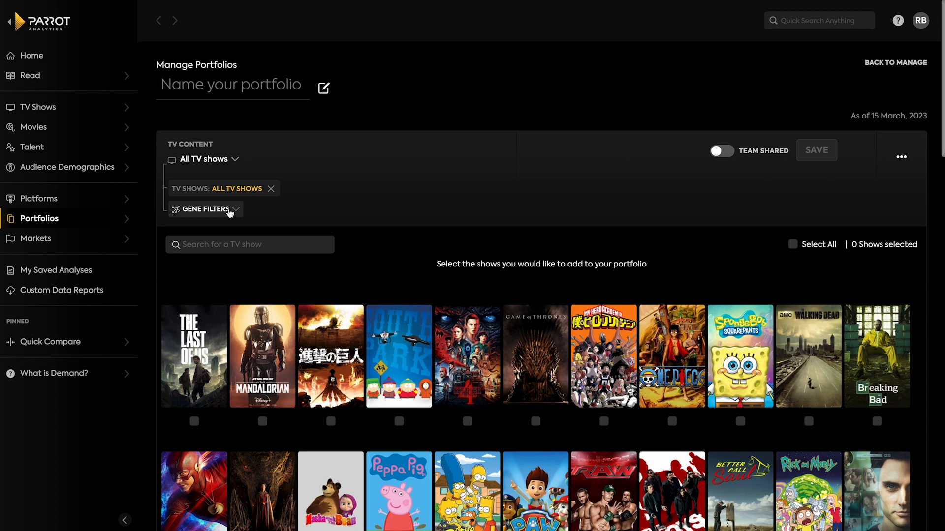
pyautogui.click(229, 210)
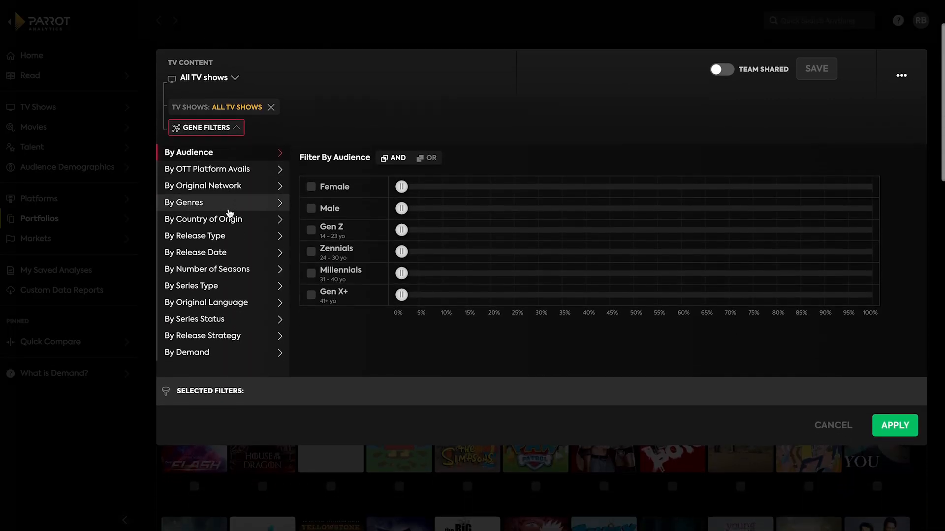
pyautogui.click(230, 210)
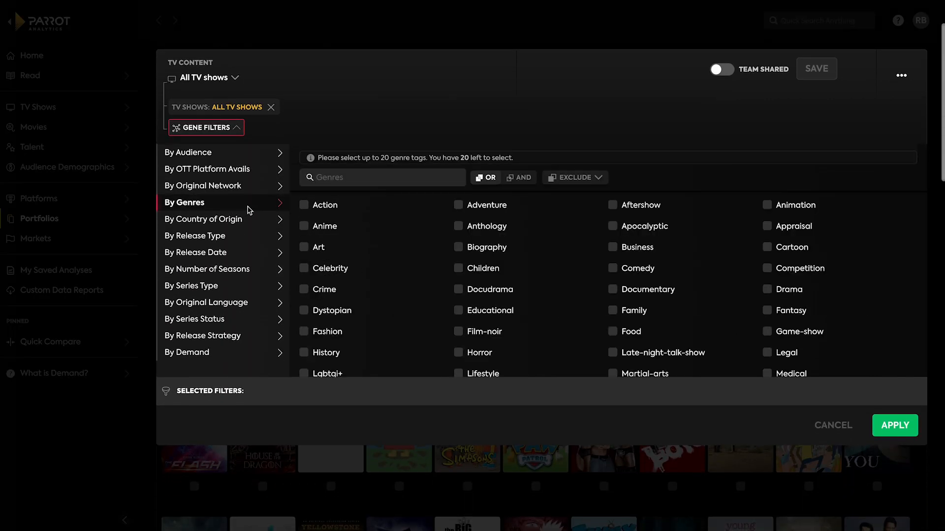
pyautogui.click(326, 207)
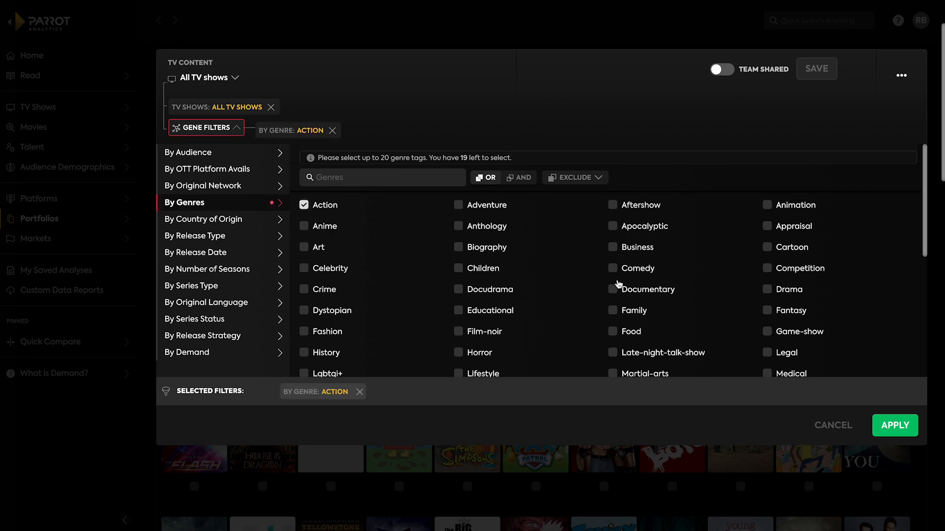
pyautogui.click(630, 272)
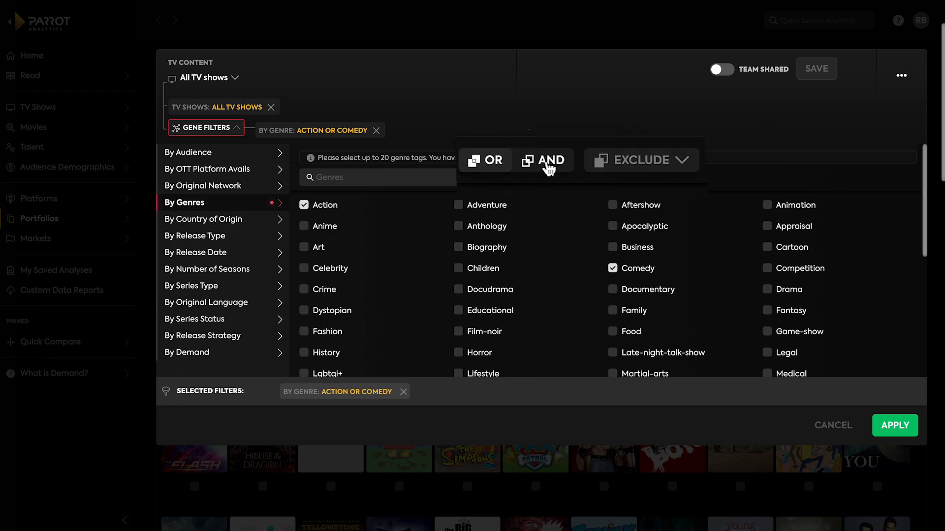
pyautogui.click(520, 178)
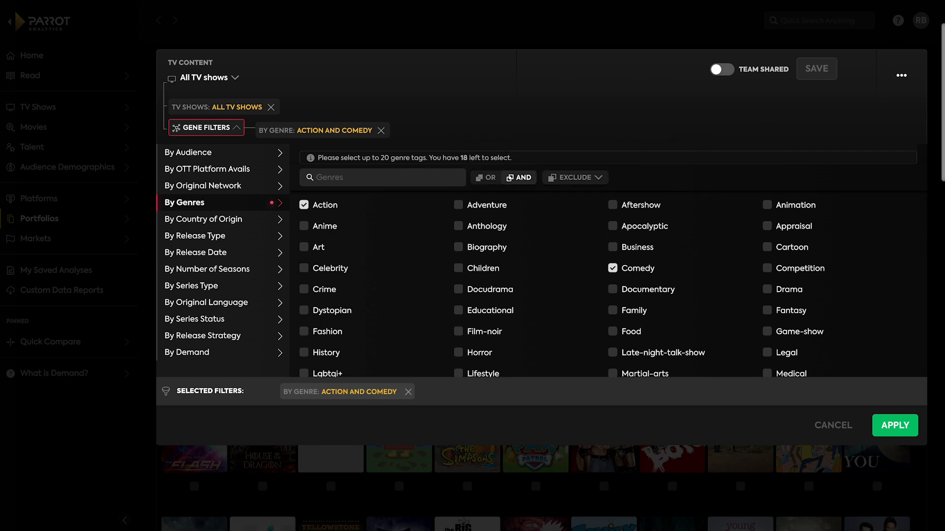
pyautogui.click(886, 431)
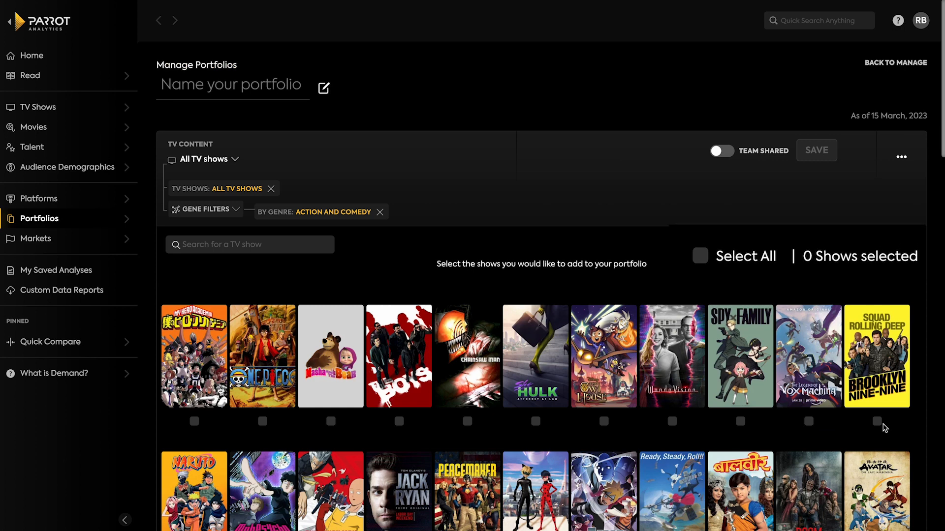
# Select all the filtered shows and name the portfolio "Comedy-Action".
pyautogui.click(742, 257)
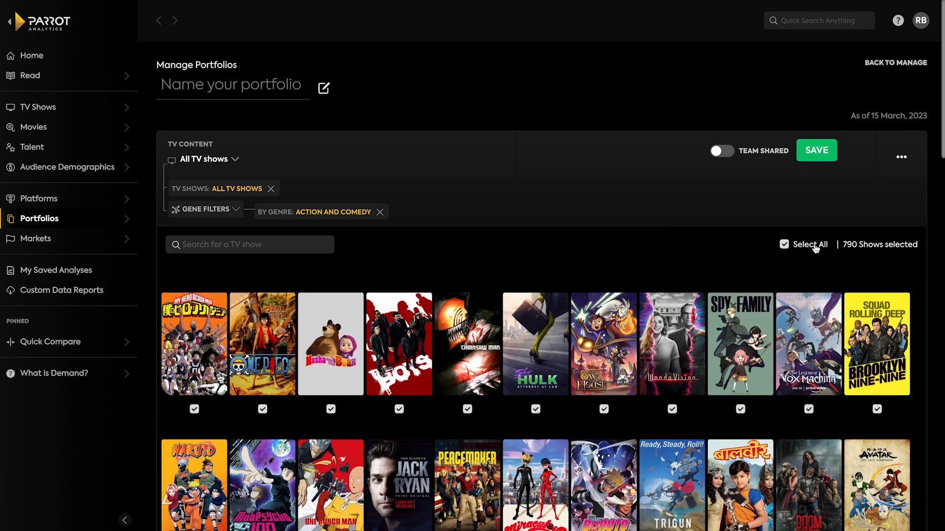
pyautogui.click(604, 410)
pyautogui.click(605, 411)
pyautogui.click(231, 86)
pyautogui.write('Comedy-Action')
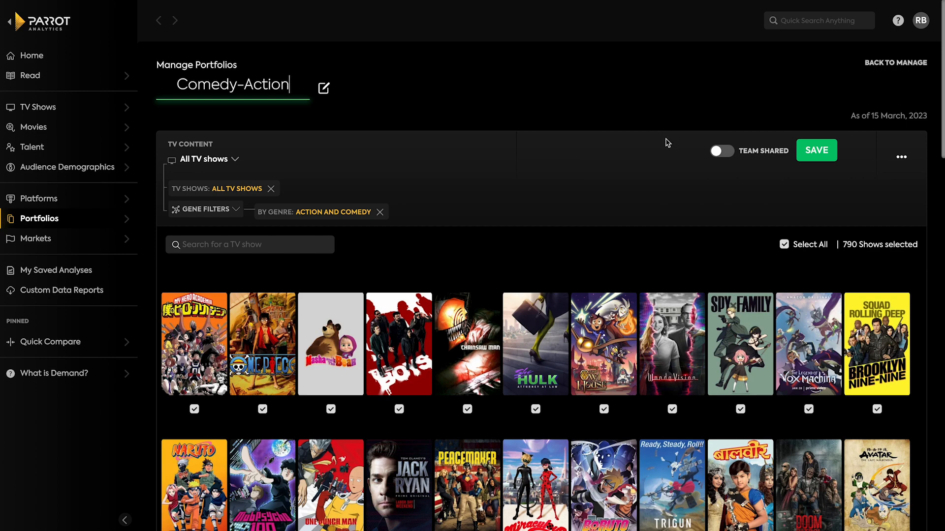
# Save the Comedy-Action portfolio with team sharing off and dismiss the confirmation.
pyautogui.click(723, 153)
pyautogui.click(723, 152)
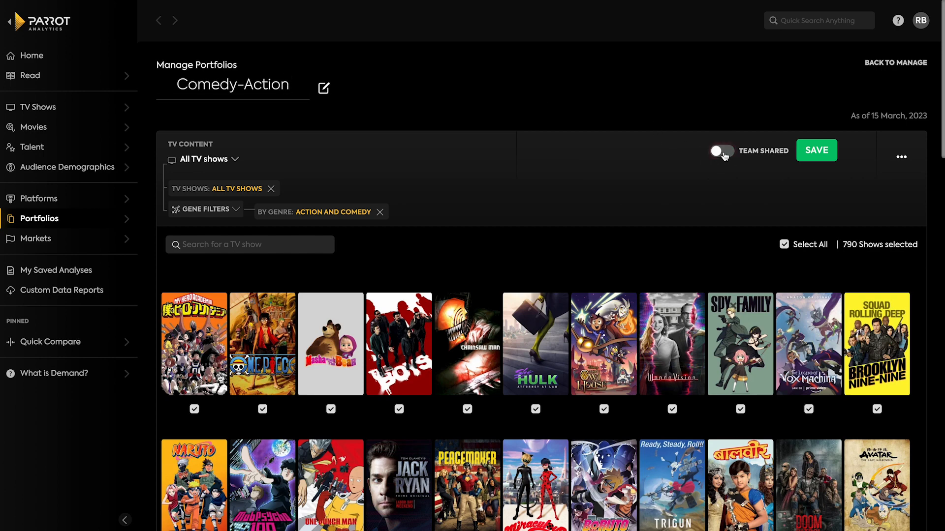
pyautogui.click(824, 154)
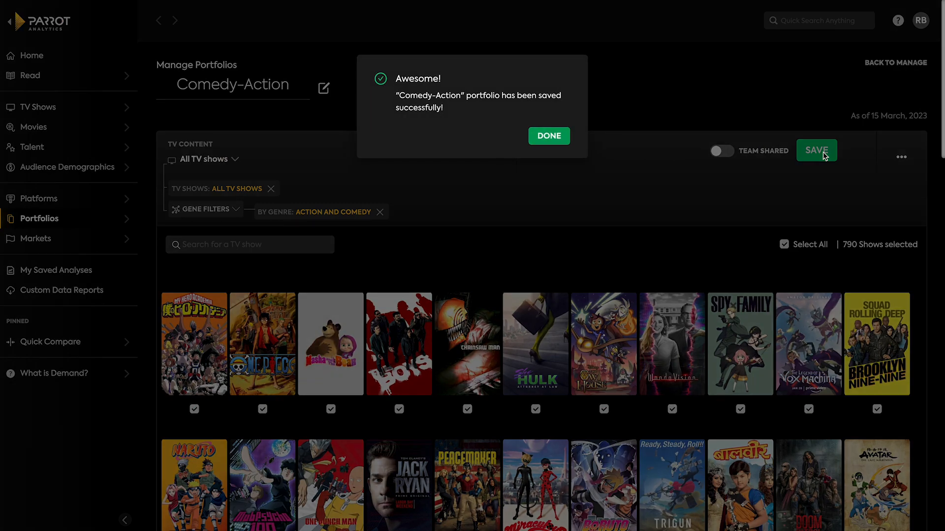
pyautogui.click(549, 136)
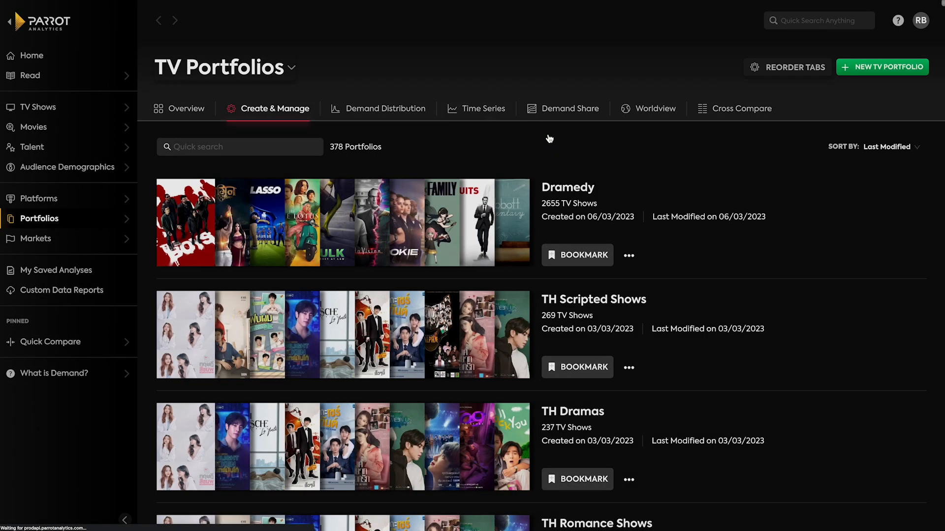
# Start another TV portfolio and filter all TV shows to those tagged with both the Crime and Comedy genres.
pyautogui.click(896, 68)
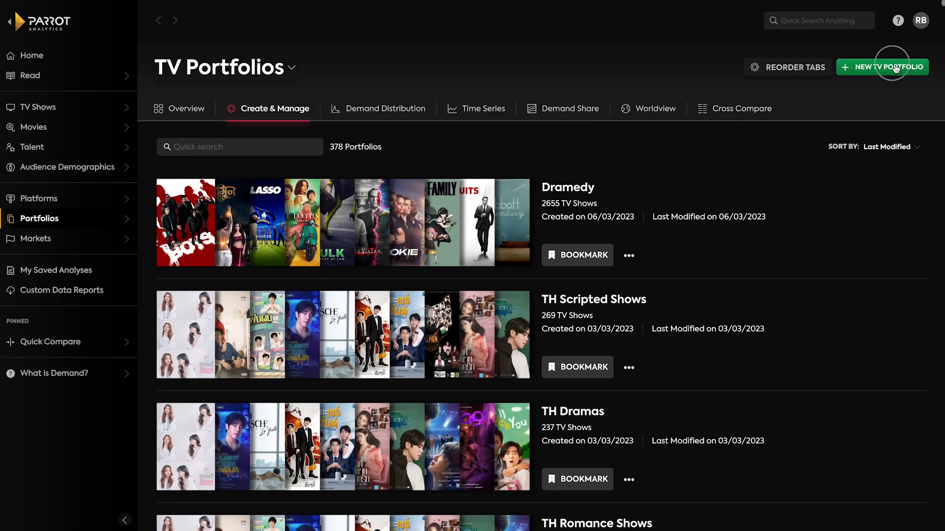
pyautogui.click(240, 215)
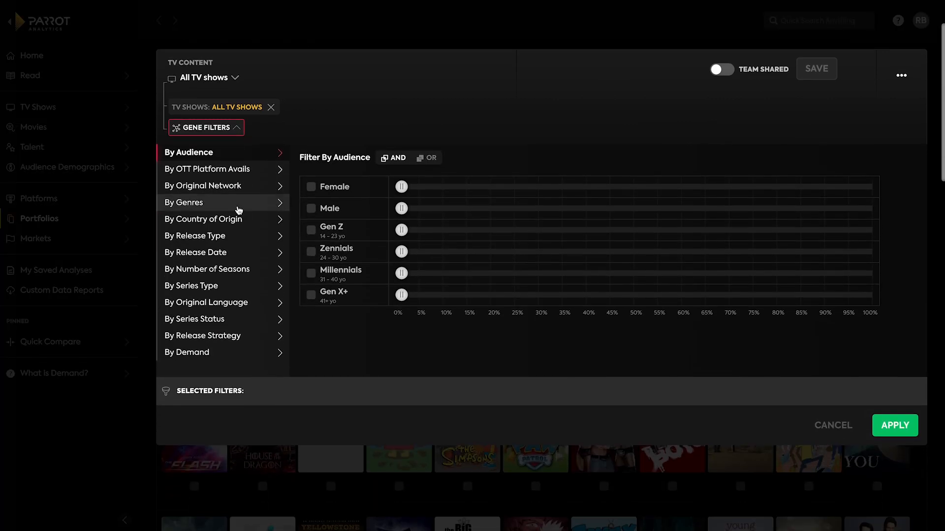
pyautogui.click(238, 209)
pyautogui.click(318, 289)
pyautogui.click(613, 269)
pyautogui.click(520, 177)
pyautogui.click(894, 425)
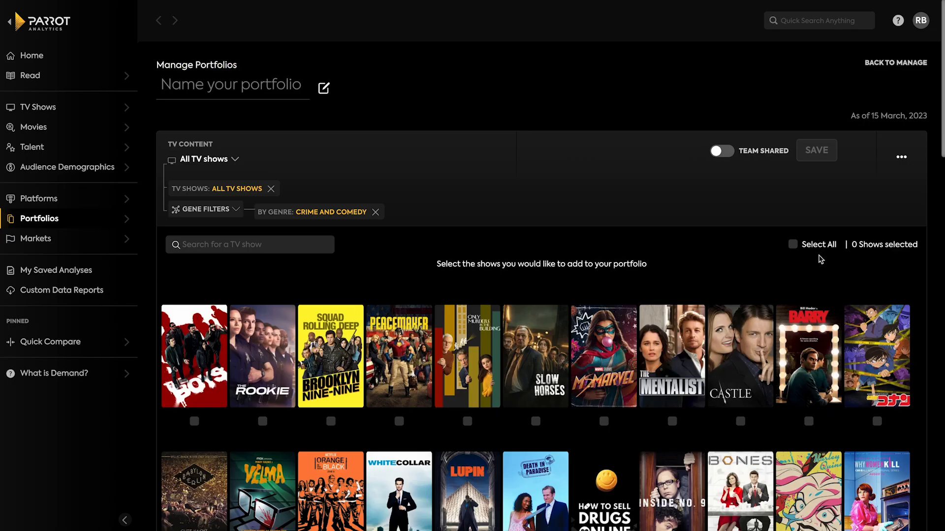
# Select all the filtered shows and save them as a portfolio named "Comedy-Crime".
pyautogui.click(790, 245)
pyautogui.click(235, 85)
pyautogui.write('Comedy-Crime')
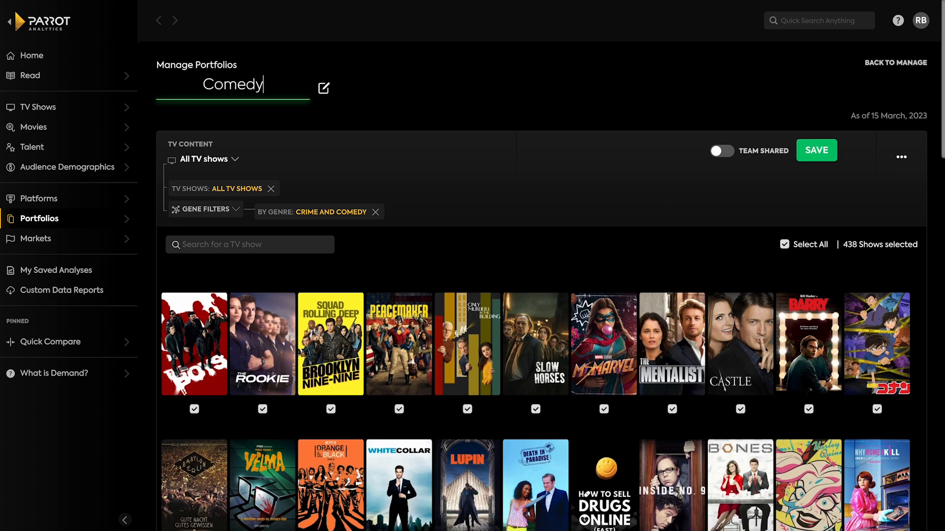
pyautogui.press('Return')
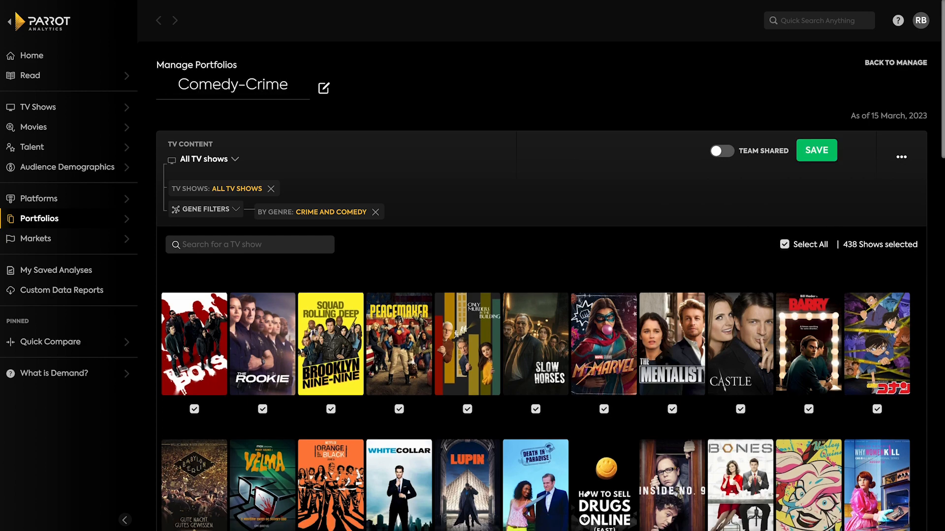
pyautogui.click(812, 154)
pyautogui.click(556, 138)
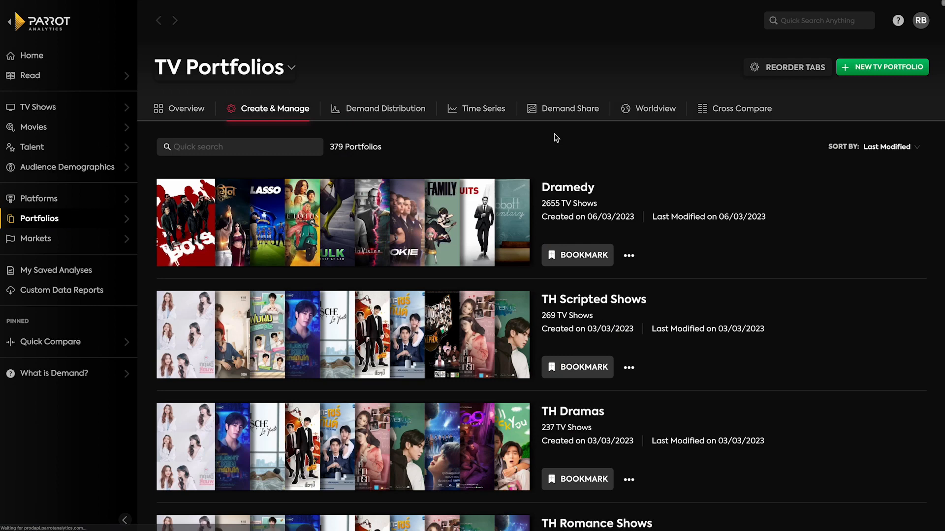
# Open the demand distribution analysis and choose the title Ms. Marvel as its TV content.
pyautogui.click(415, 111)
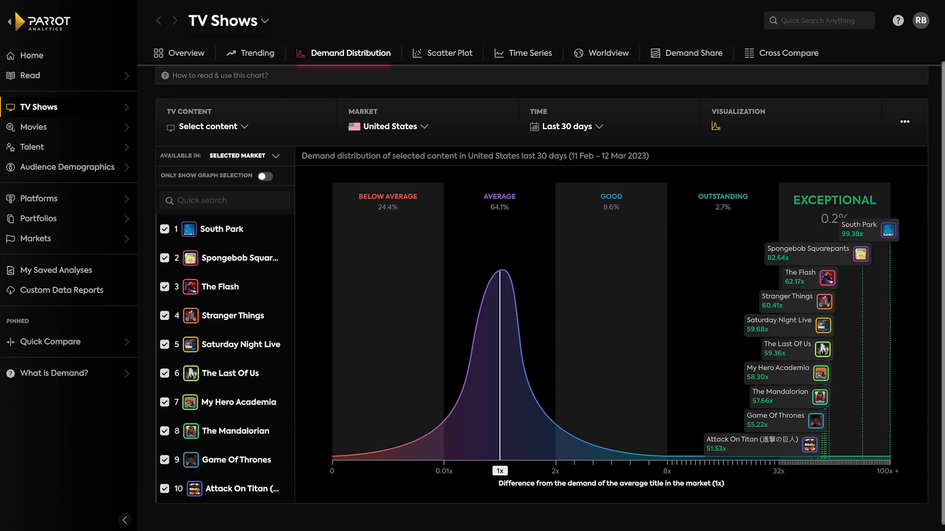
pyautogui.click(246, 128)
pyautogui.click(302, 155)
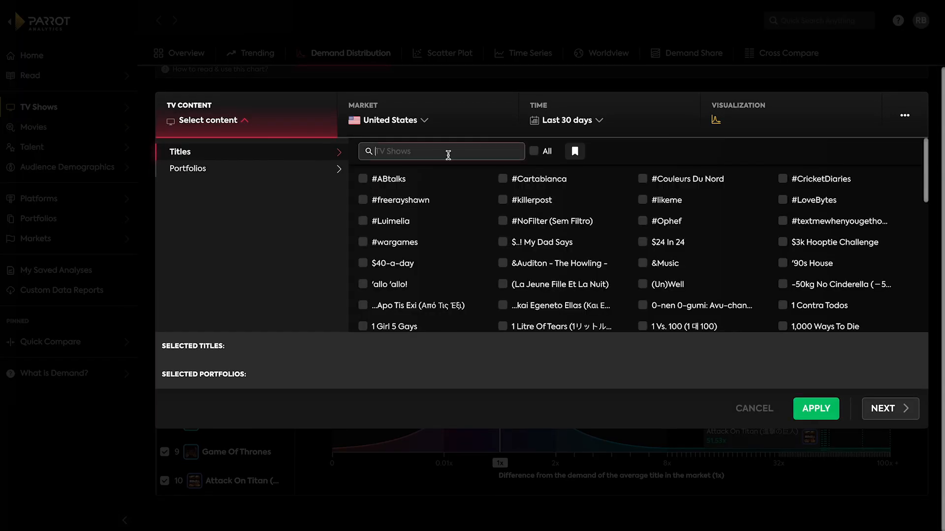
pyautogui.write('ms.')
pyautogui.click(688, 181)
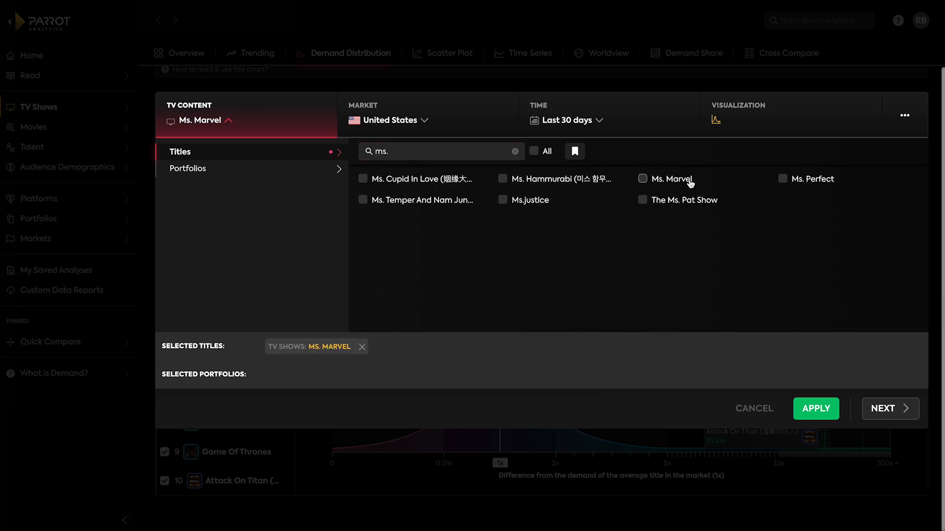
# Add the custom portfolios Comedy-Crime and Comedy-Action to the TV content and apply the selection to the demand distribution chart.
pyautogui.click(268, 172)
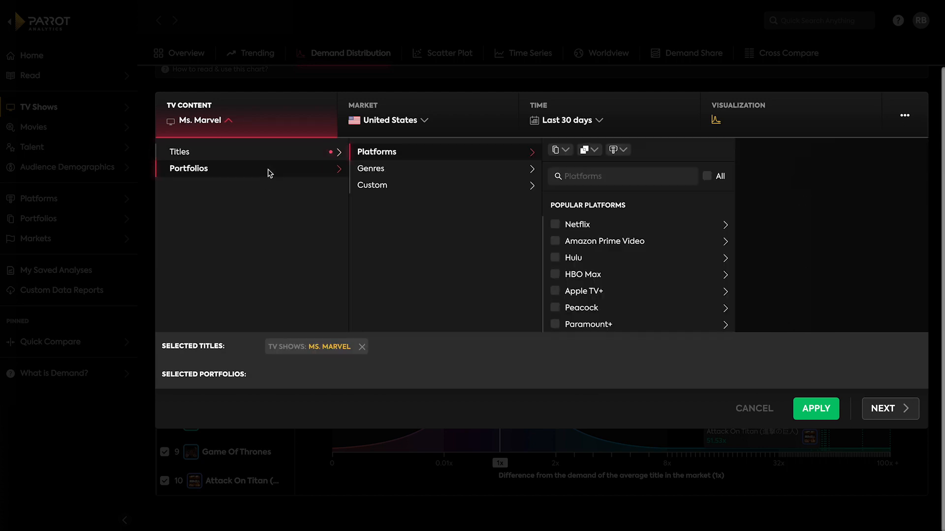
pyautogui.click(396, 189)
pyautogui.click(554, 203)
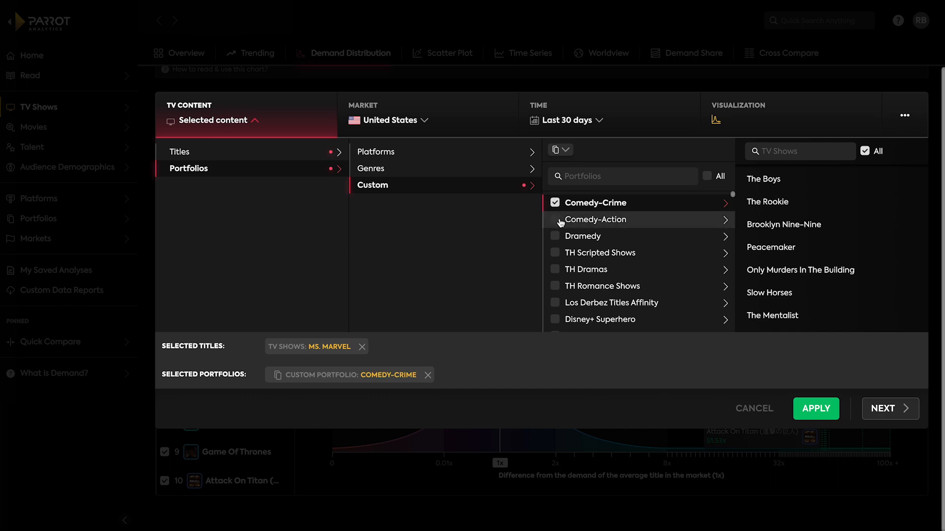
pyautogui.click(555, 220)
pyautogui.click(570, 165)
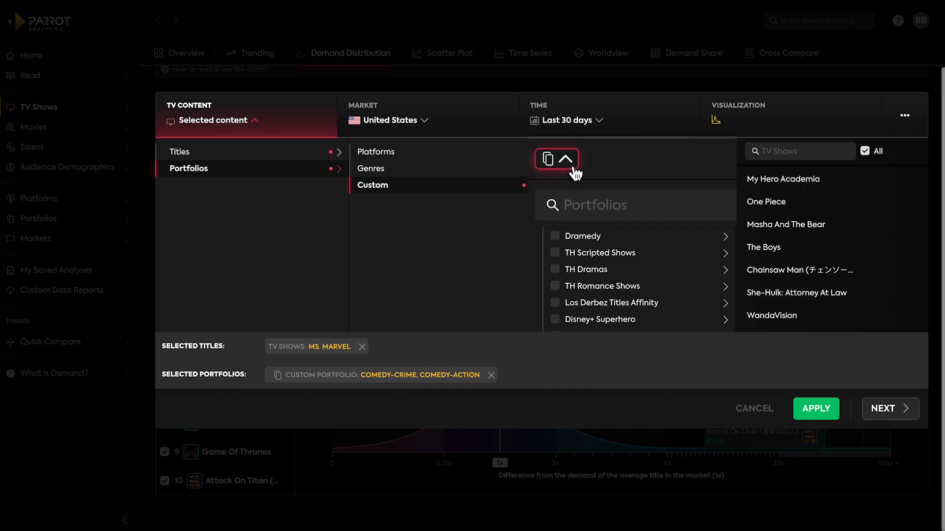
pyautogui.click(579, 197)
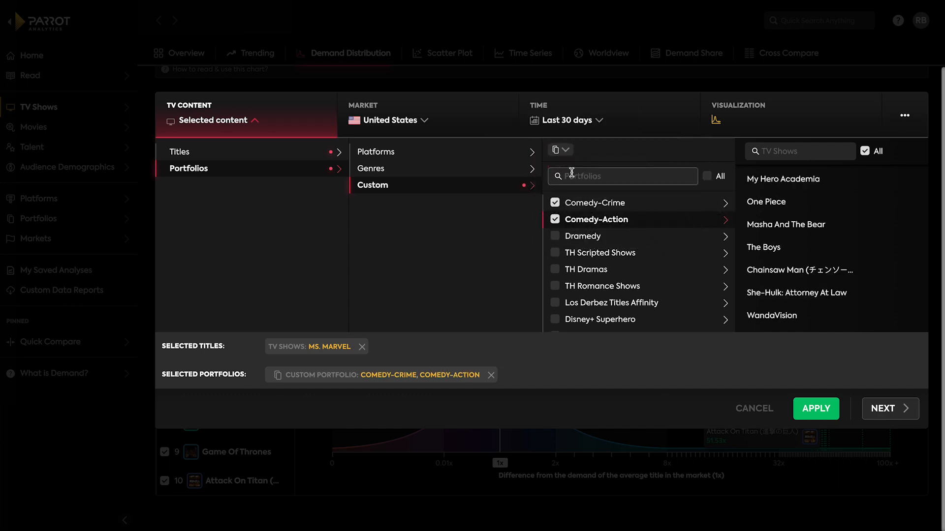
pyautogui.click(825, 416)
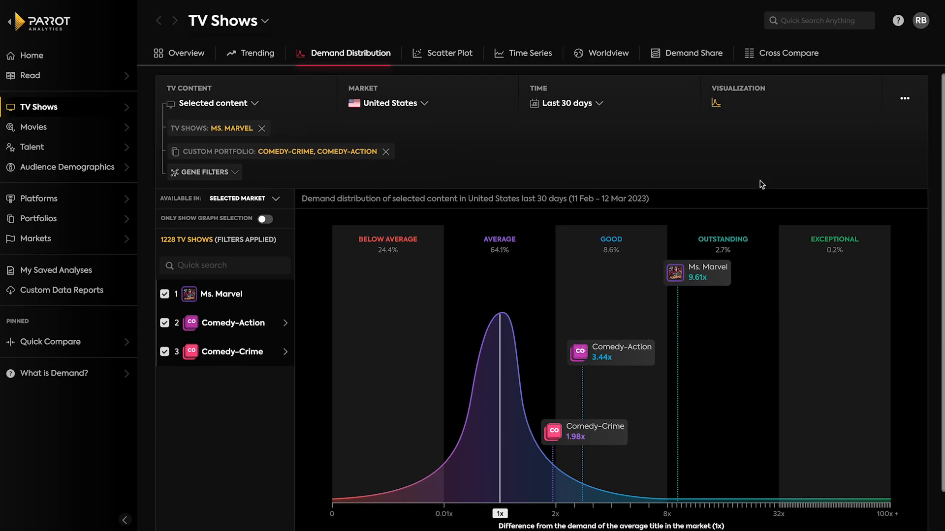
# Open the TV shows scatter plot and replace its platform originals with the custom portfolios Comedy-Crime and Comedy-Action.
pyautogui.scroll(-1, 762, 185)
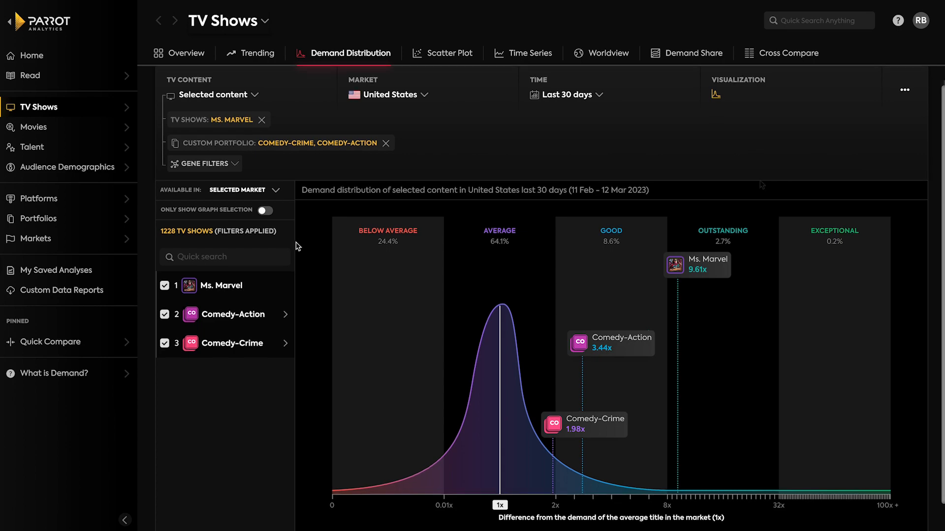
pyautogui.click(443, 58)
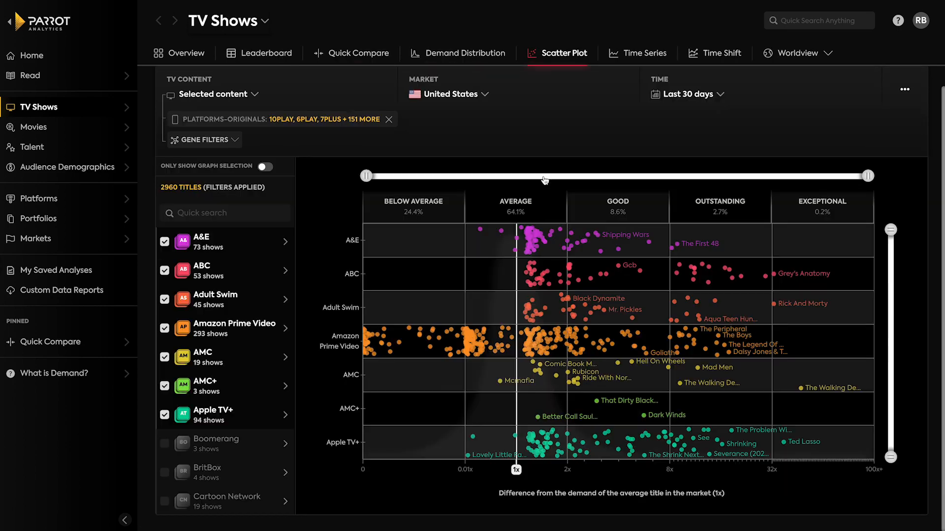
pyautogui.click(389, 119)
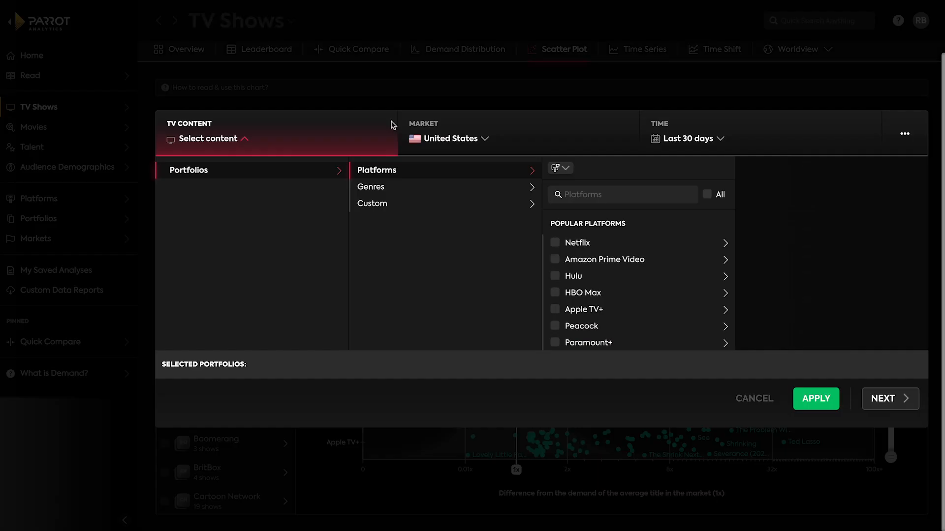
pyautogui.click(425, 204)
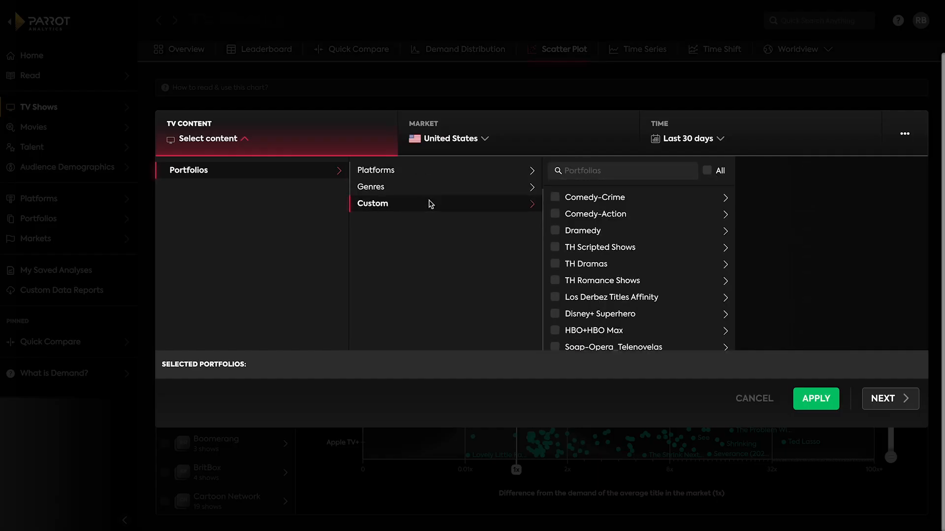
pyautogui.click(555, 196)
pyautogui.click(555, 214)
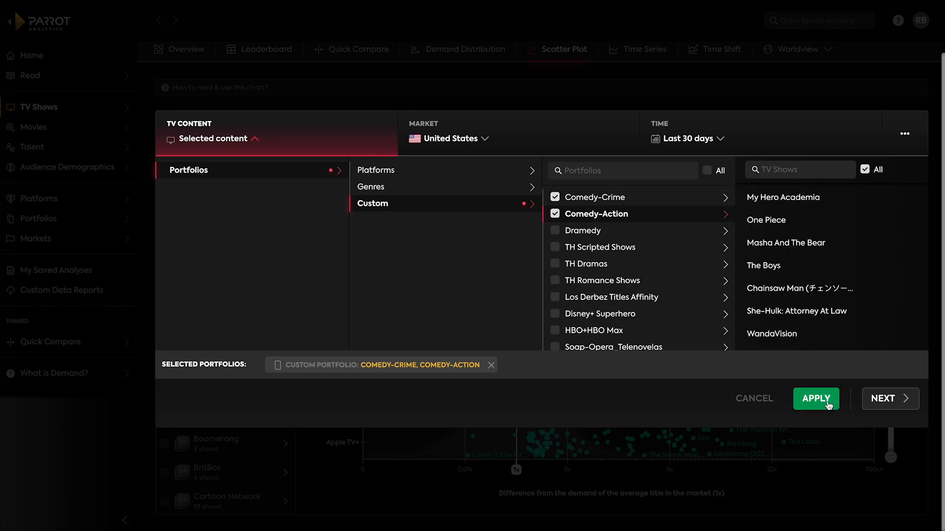
pyautogui.click(804, 398)
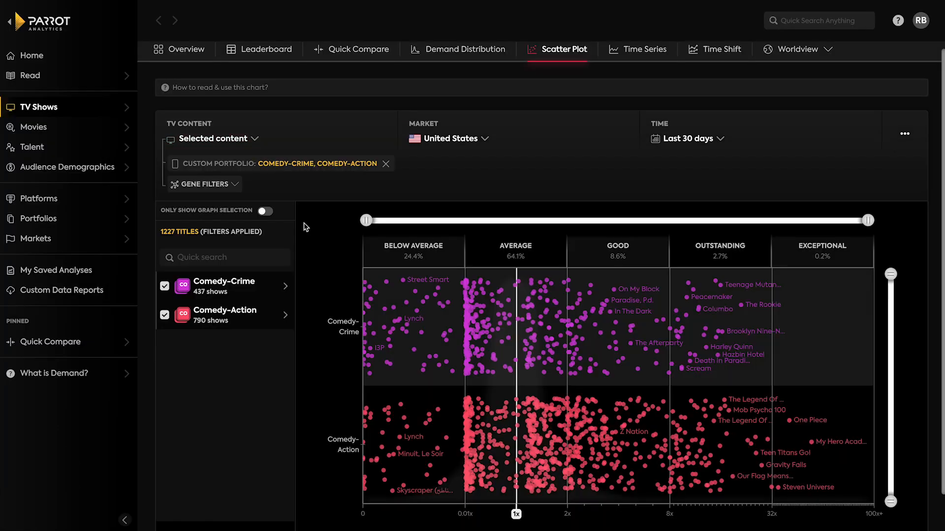
# Add a gene filter limiting the portfolios' shows to the Digital Original release type.
pyautogui.click(236, 185)
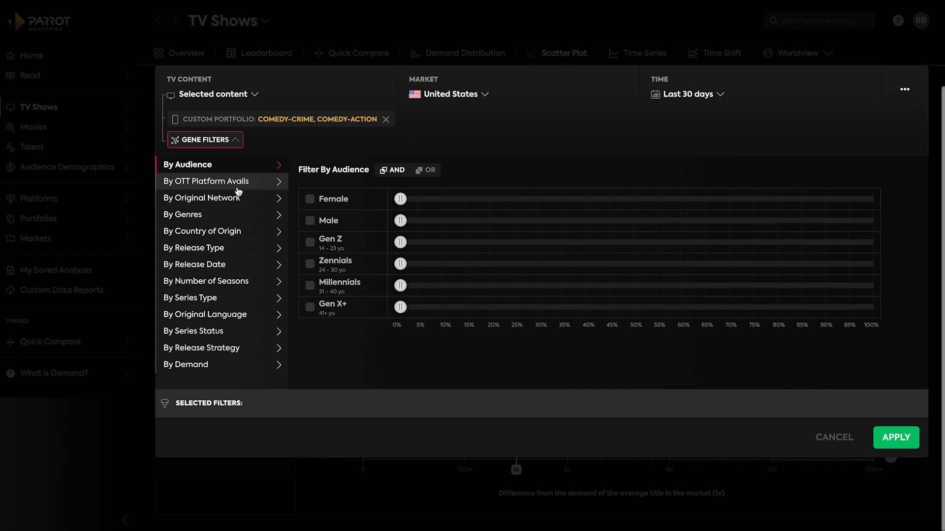
pyautogui.click(240, 252)
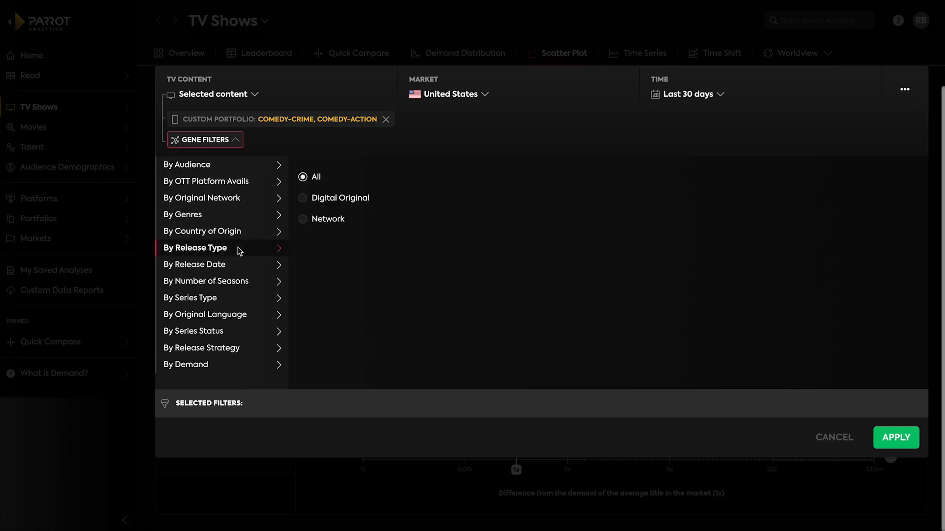
pyautogui.click(303, 199)
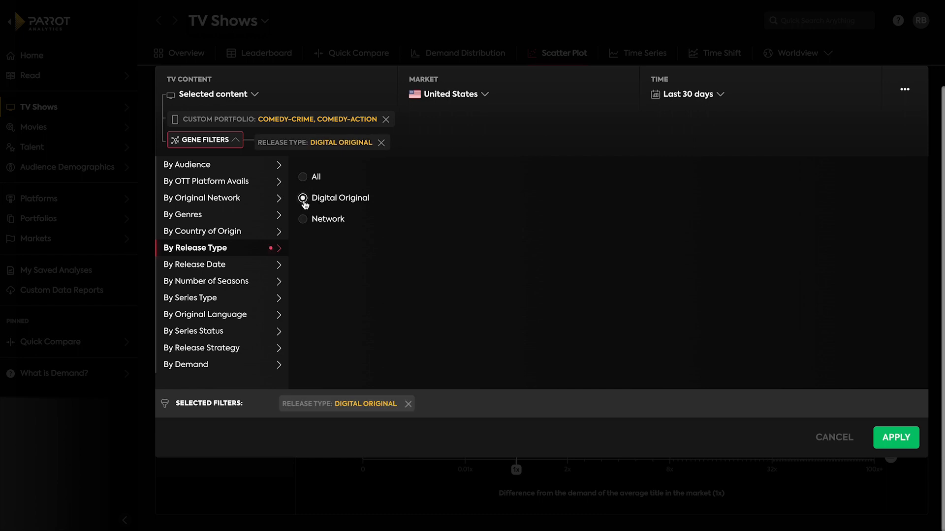
# Filter the shows by Season 1 release date within the last 365 days and apply the gene filters to the scatter plot.
pyautogui.click(235, 268)
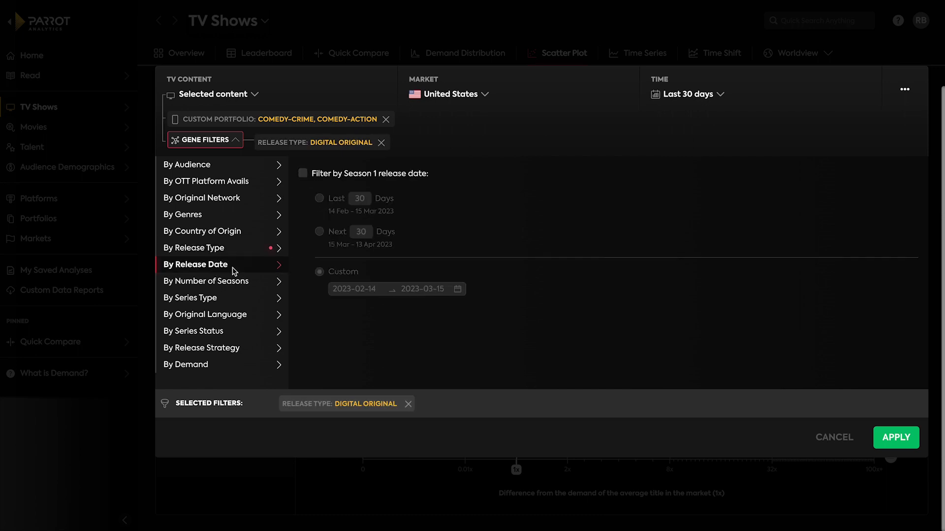
pyautogui.click(303, 175)
pyautogui.doubleClick(360, 198)
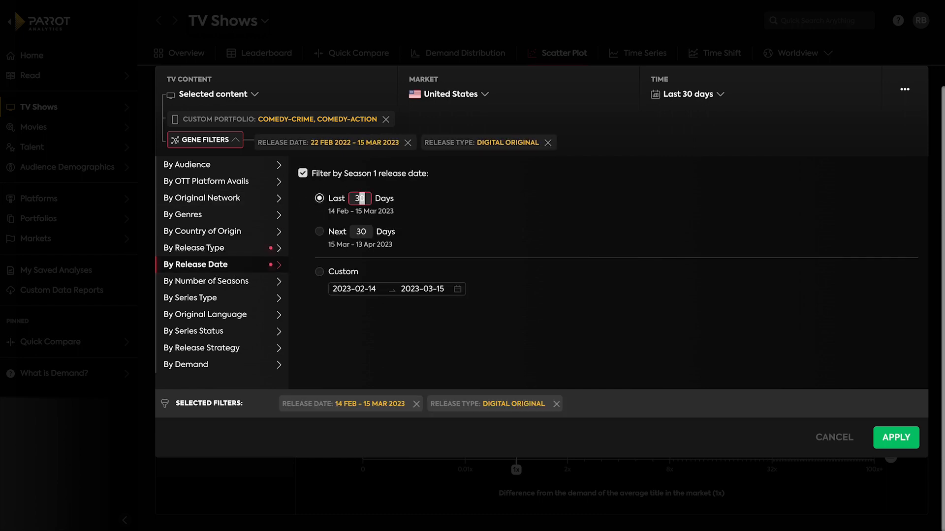
pyautogui.write('365')
pyautogui.click(897, 437)
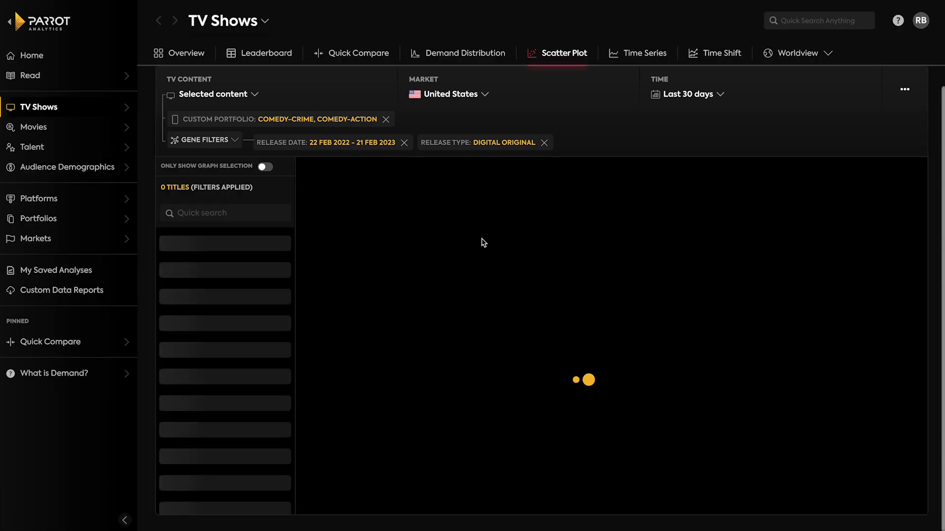
# Set the scatter plot's time period to the last 365 days and check Ms. Marvel's demand in both portfolios.
pyautogui.click(725, 98)
pyautogui.click(291, 248)
pyautogui.doubleClick(322, 252)
pyautogui.write('365')
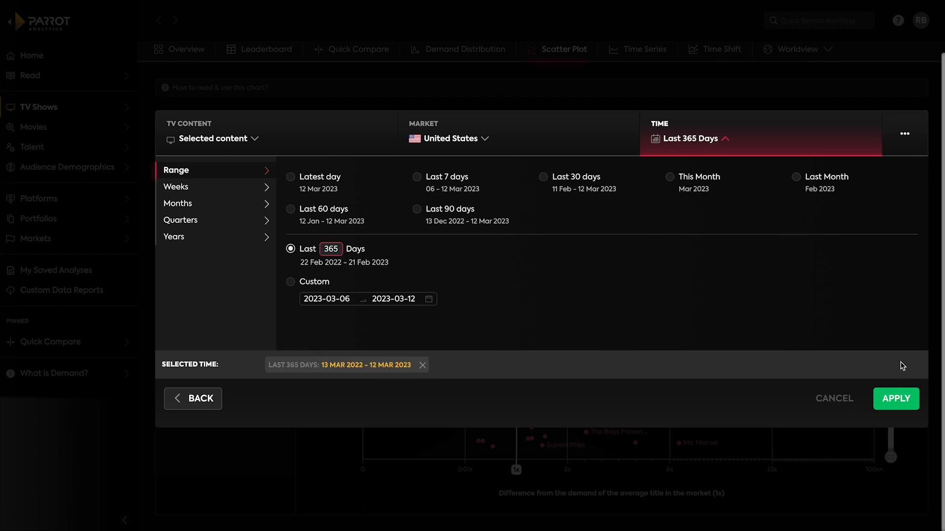
pyautogui.click(895, 399)
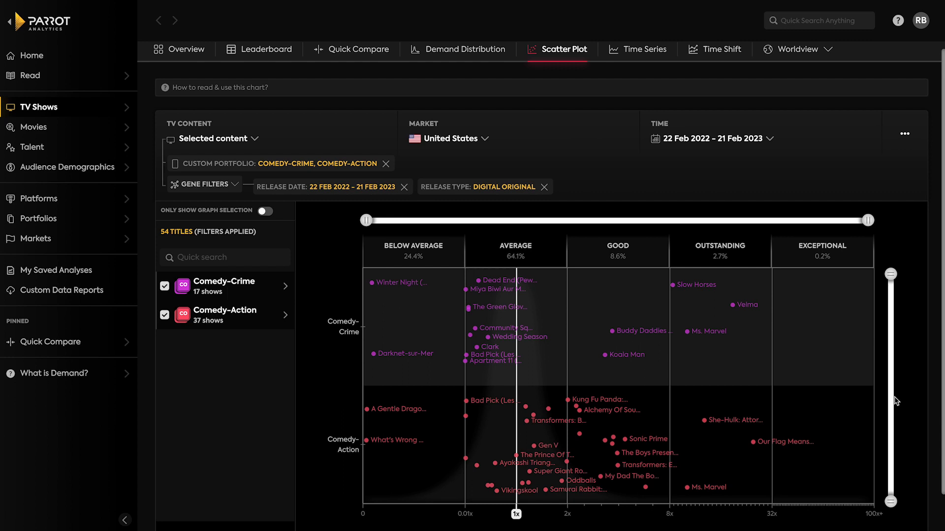
pyautogui.moveTo(687, 488)
pyautogui.moveTo(688, 335)
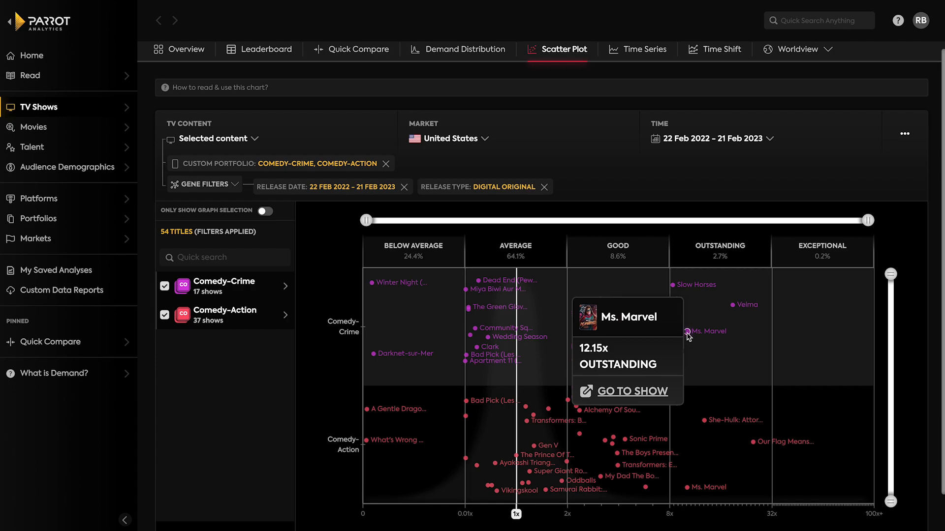